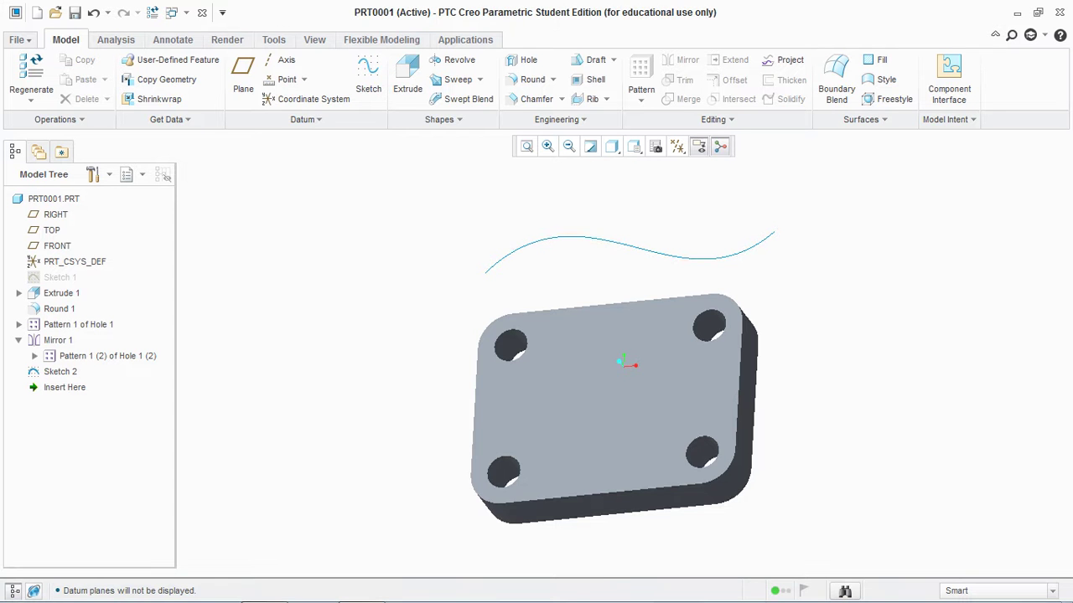
{"action": "middle_click_drag", "start_coordinate": [623, 366], "coordinate": [653, 356]}
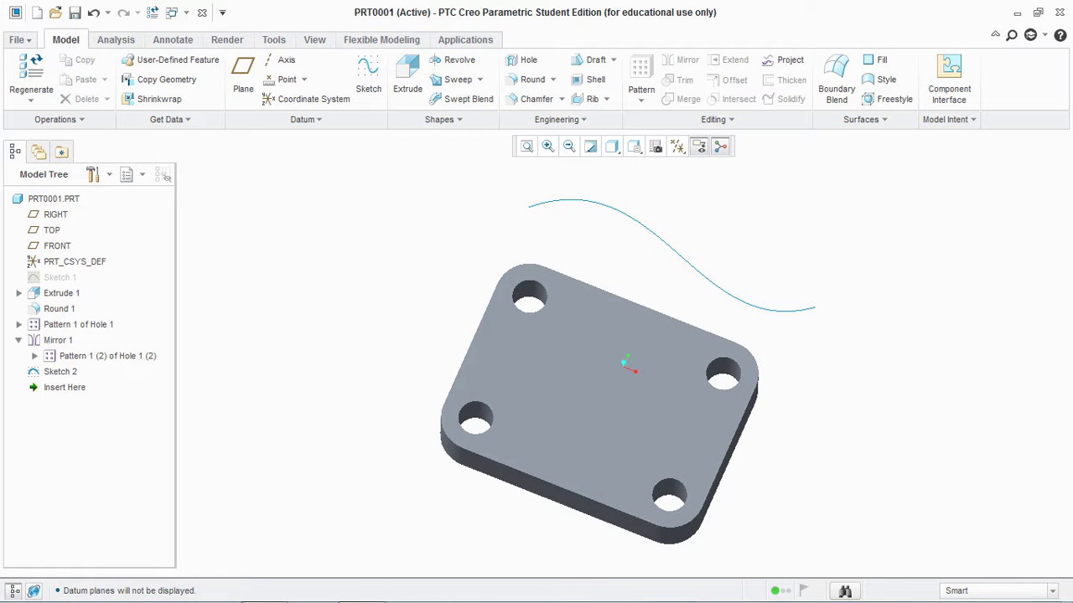
{"action": "middle_click_drag", "start_coordinate": [653, 356], "coordinate": [632, 325]}
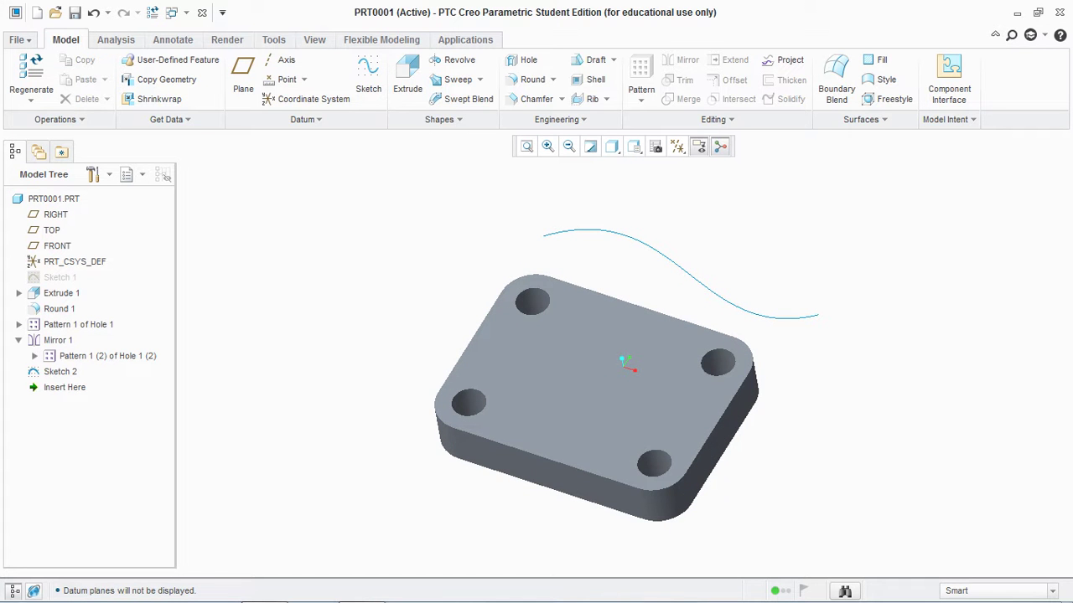
{"action": "middle_click_drag", "start_coordinate": [644, 386], "coordinate": [620, 377]}
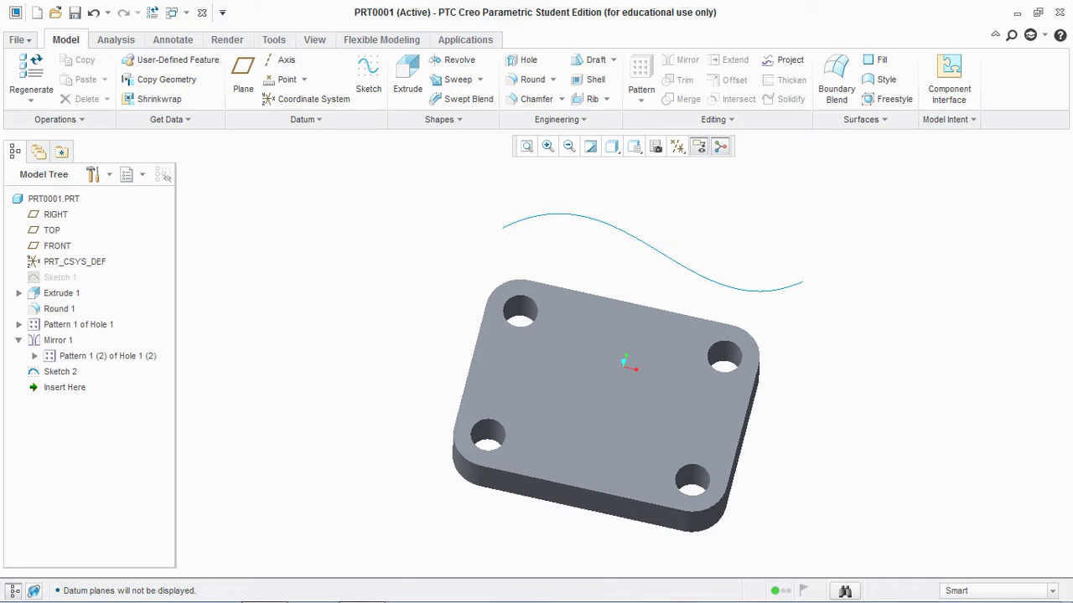
{"action": "scroll", "coordinate": [510, 219], "scroll_direction": "up", "scroll_amount": 2}
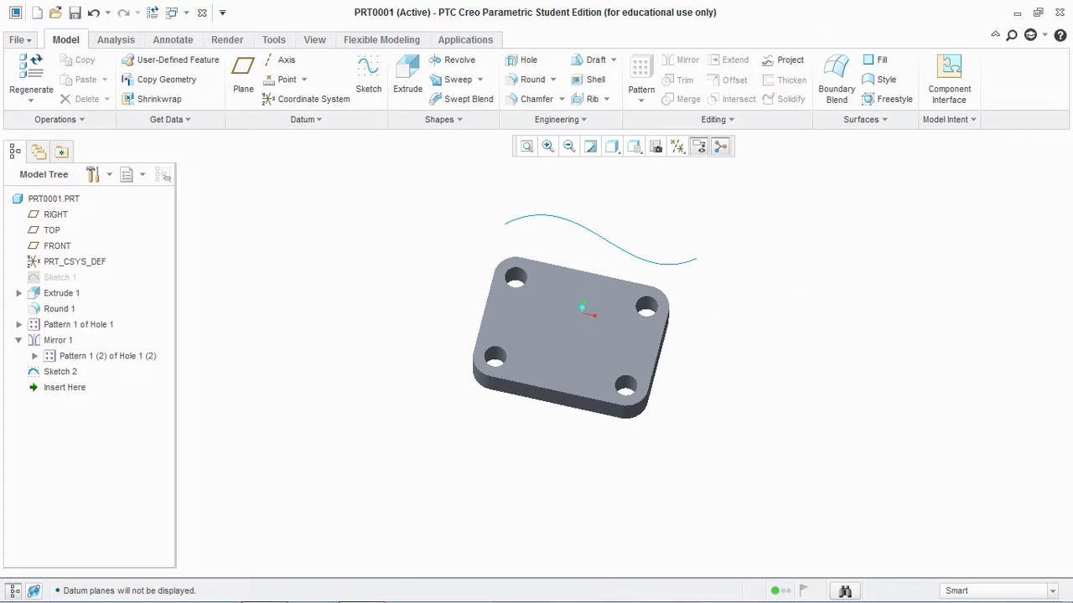
- Create a datum plane offset 200 outward from the plate's flat side face opposite the wavy curve
{"action": "middle_click_drag", "start_coordinate": [587, 335], "coordinate": [542, 321]}
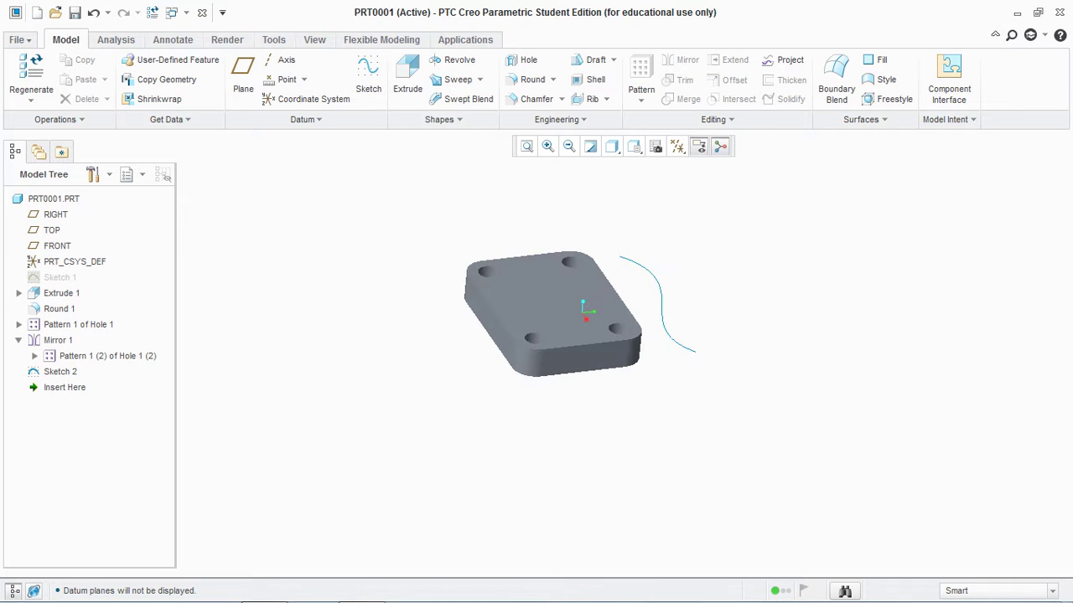
{"action": "scroll", "coordinate": [351, 329], "scroll_direction": "up", "scroll_amount": 2}
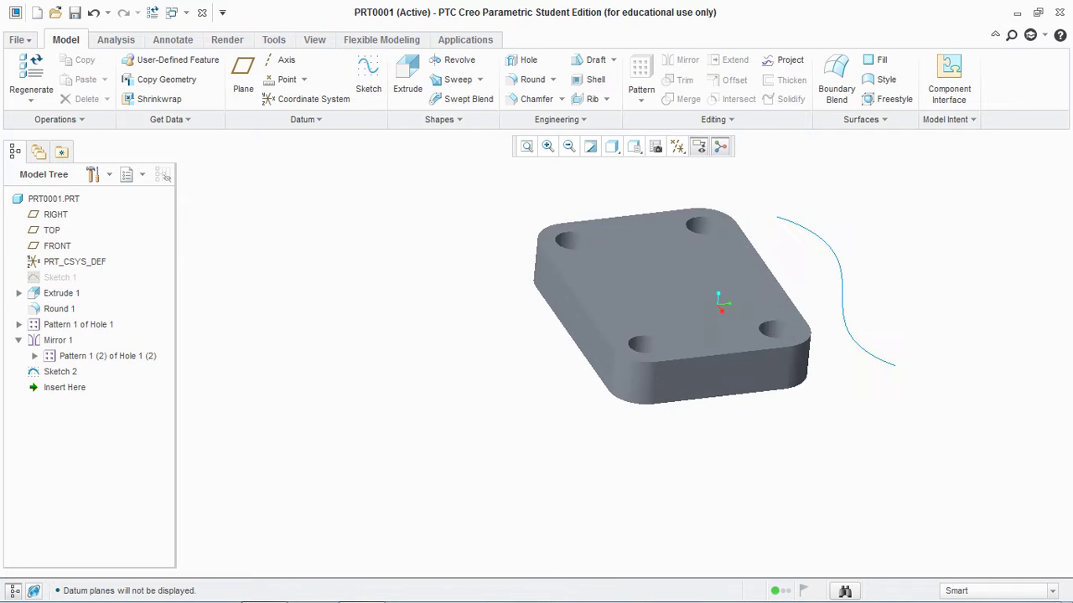
{"action": "left_click", "coordinate": [243, 79]}
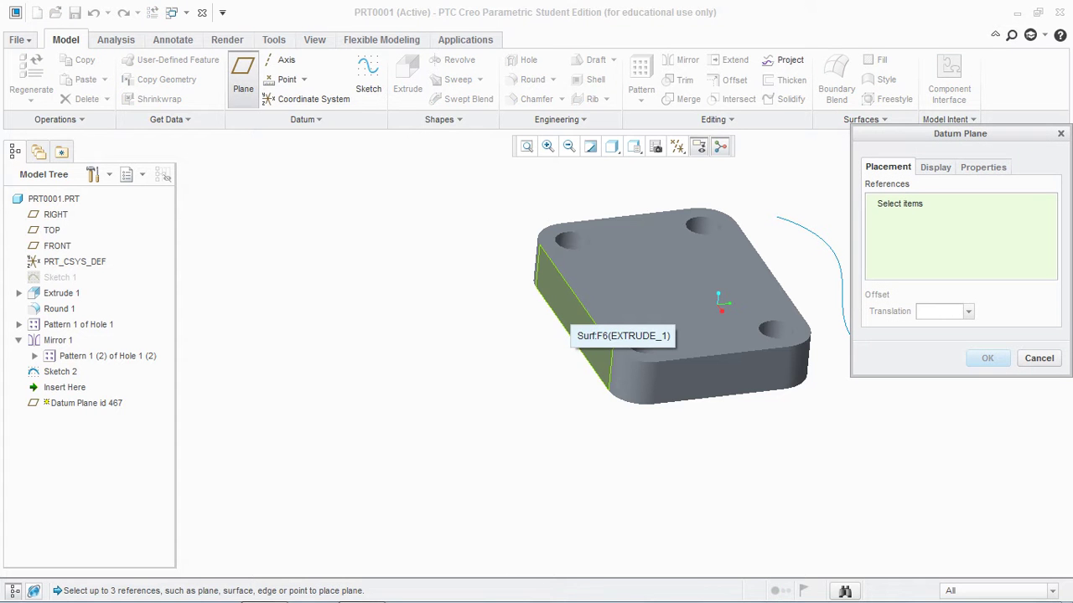
{"action": "left_click", "coordinate": [572, 323]}
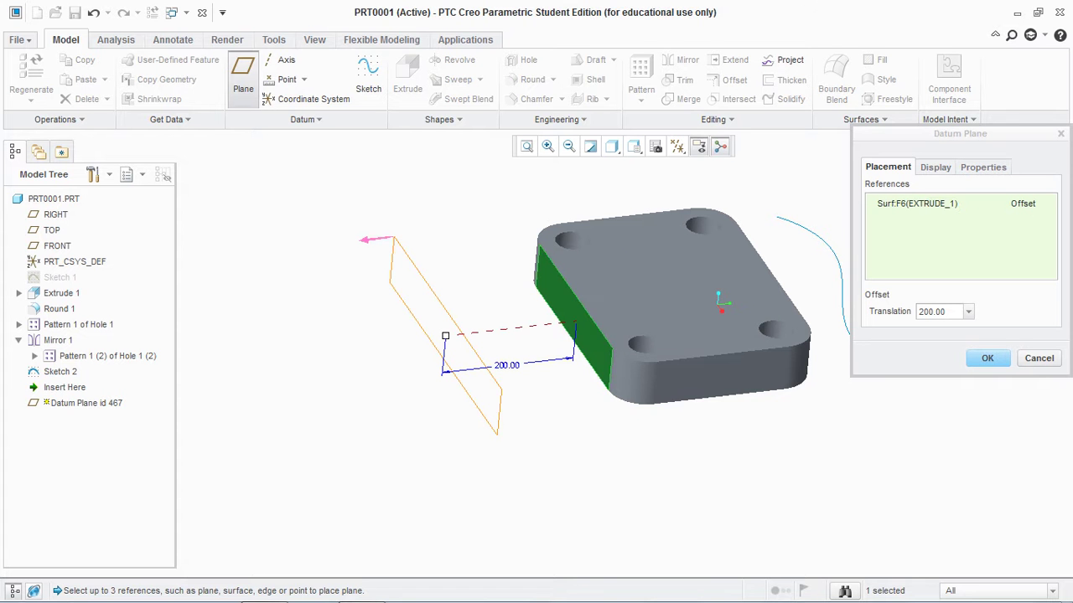
{"action": "mouse_move", "coordinate": [445, 335]}
{"action": "left_mouse_down"}
{"action": "mouse_move", "coordinate": [652, 312]}
{"action": "mouse_move", "coordinate": [424, 333]}
{"action": "mouse_move", "coordinate": [646, 317]}
{"action": "mouse_move", "coordinate": [419, 391]}
{"action": "mouse_move", "coordinate": [657, 312]}
{"action": "mouse_move", "coordinate": [446, 335]}
{"action": "mouse_move", "coordinate": [696, 317]}
{"action": "mouse_move", "coordinate": [575, 352]}
{"action": "mouse_move", "coordinate": [451, 336]}
{"action": "left_mouse_up"}
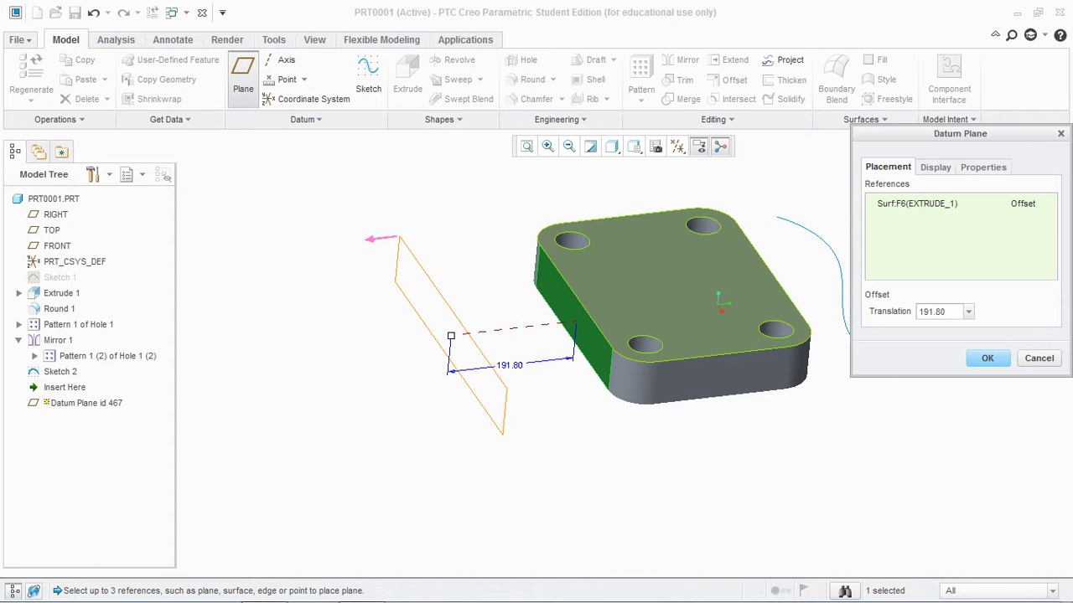
{"action": "double_click", "coordinate": [932, 312]}
{"action": "type", "text": "200"}
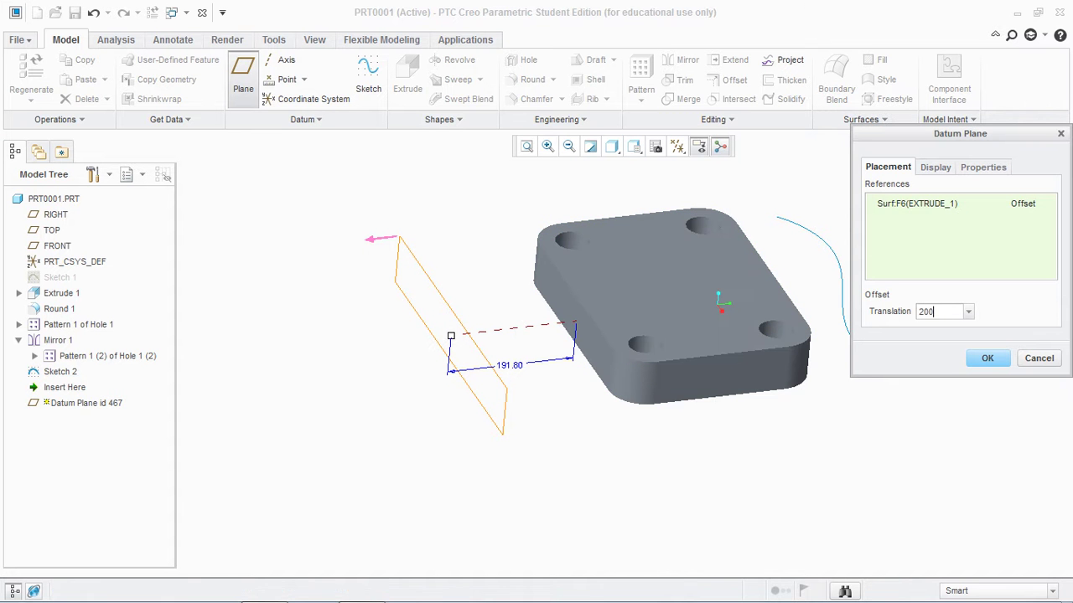
{"action": "key", "text": "Return"}
{"action": "left_click", "coordinate": [987, 358]}
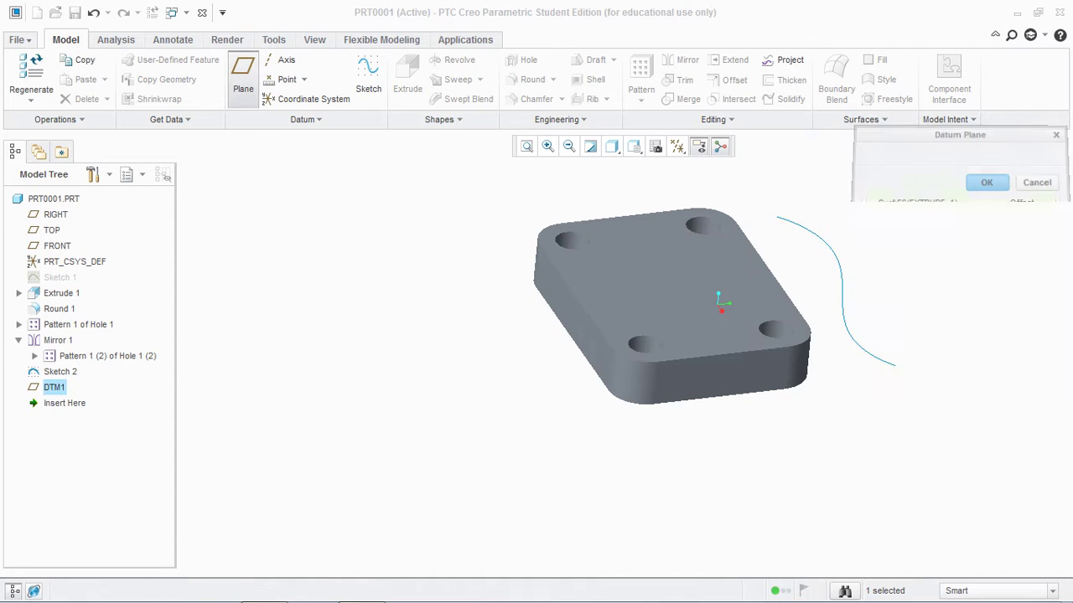
- Turn on the display of datum planes in the model
{"action": "left_click", "coordinate": [677, 146]}
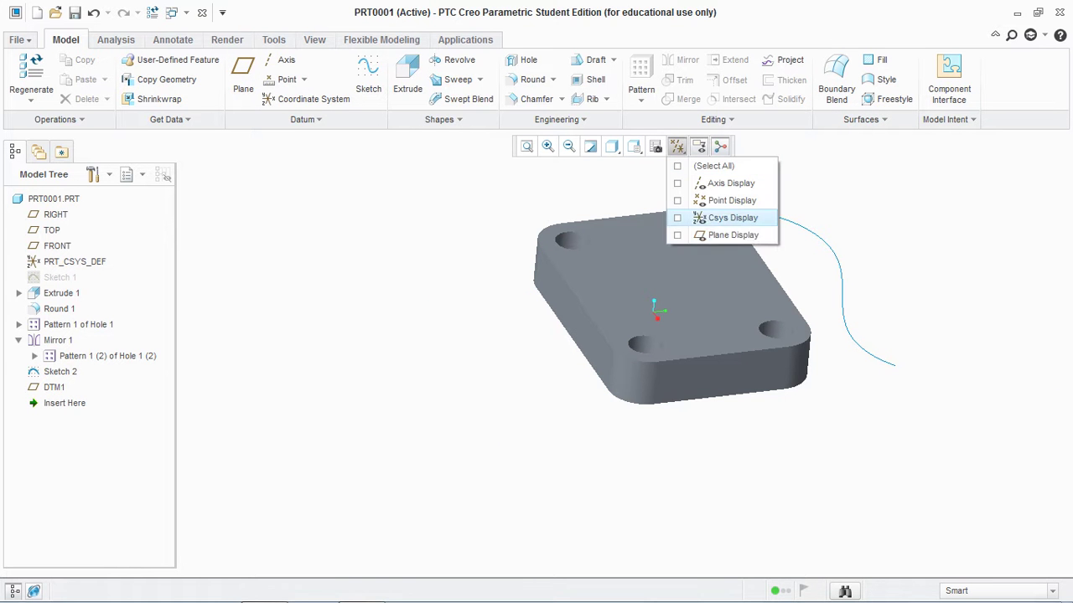
{"action": "left_click", "coordinate": [732, 235]}
{"action": "middle_click_drag", "start_coordinate": [907, 384], "coordinate": [872, 368]}
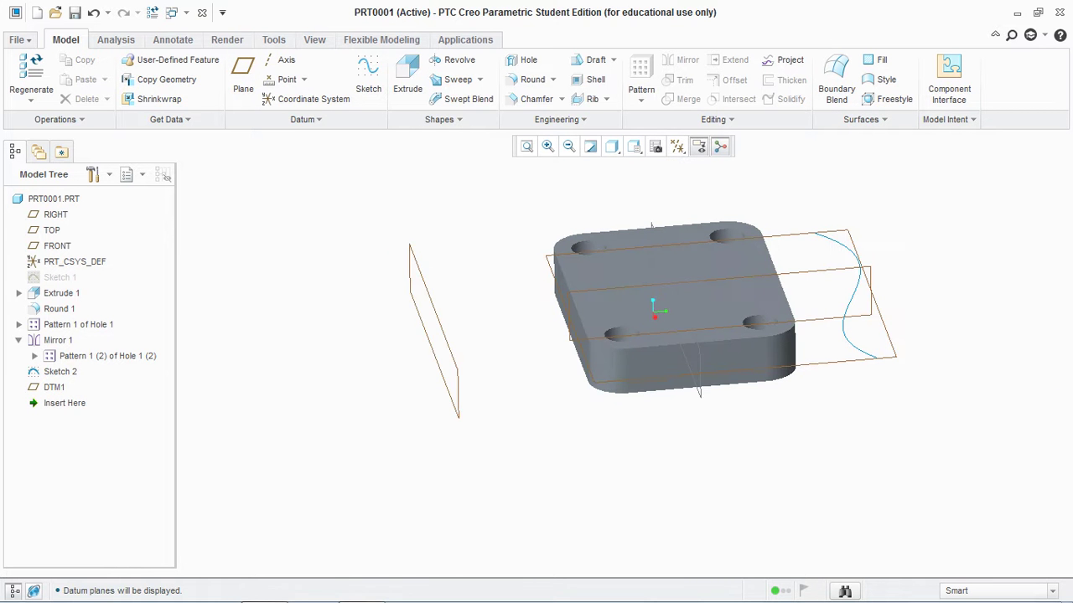
{"action": "middle_click_drag", "start_coordinate": [474, 369], "coordinate": [503, 369]}
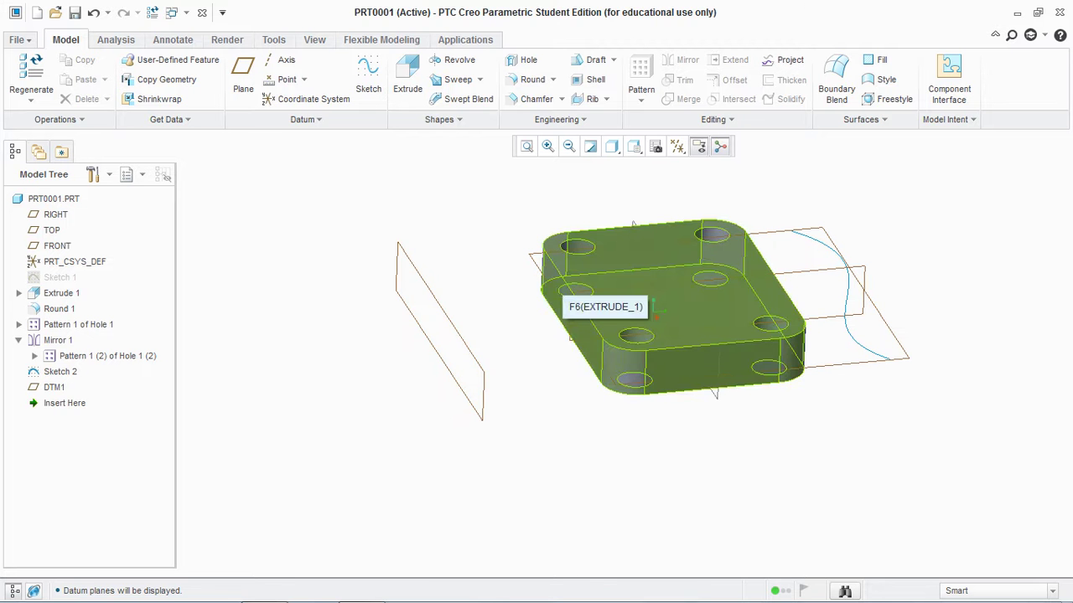
{"action": "middle_click_drag", "start_coordinate": [656, 311], "coordinate": [653, 312]}
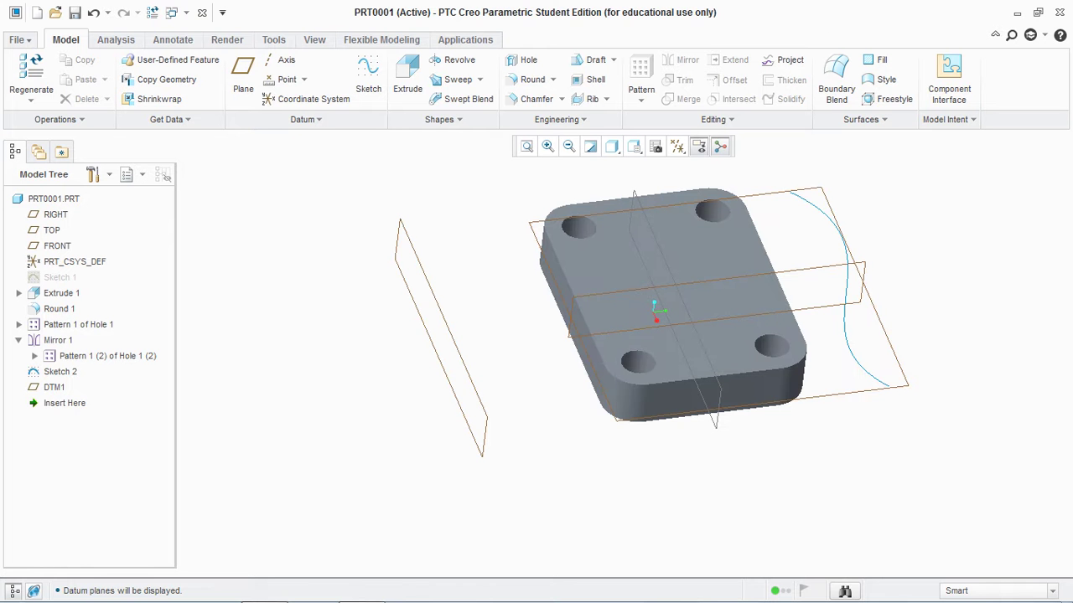
{"action": "middle_click_drag", "start_coordinate": [656, 312], "coordinate": [656, 311]}
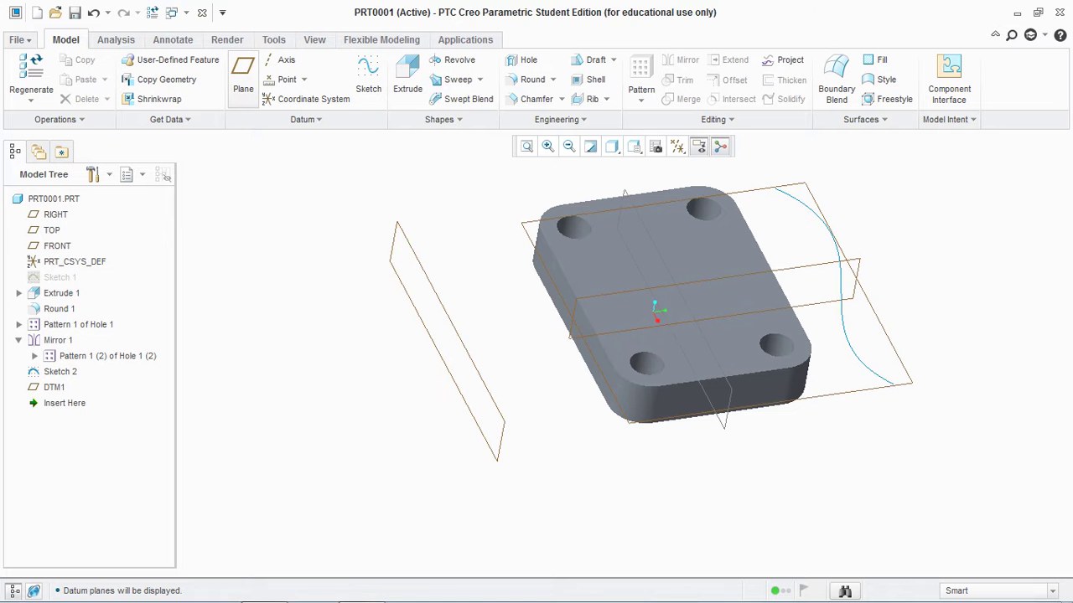
- Create a datum plane through the plate's upper side edge opposite the curve, at 45° to the plate's top face
{"action": "left_click", "coordinate": [243, 76]}
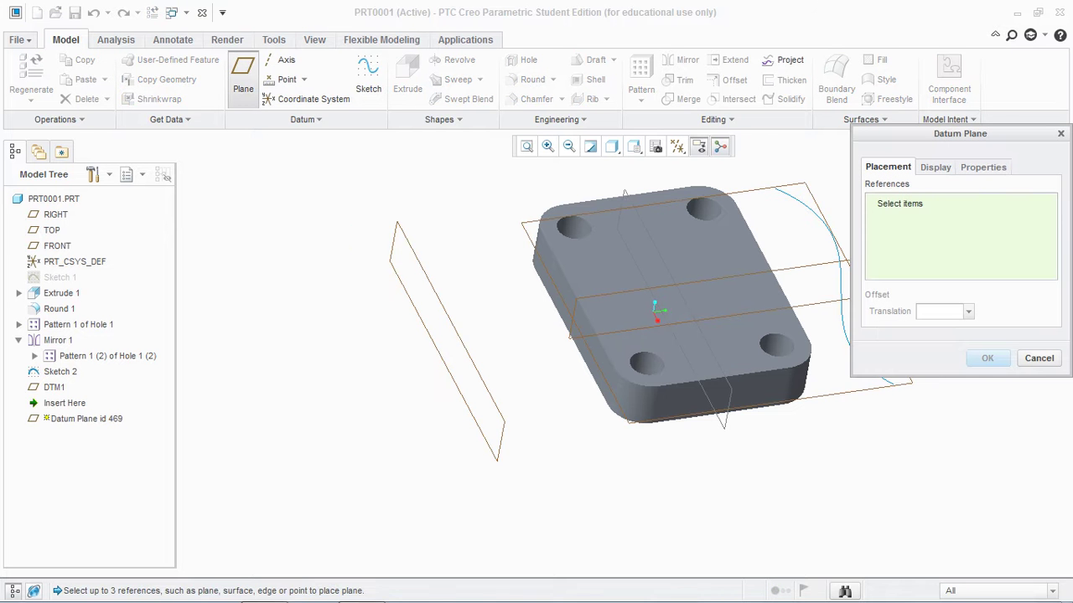
{"action": "scroll", "coordinate": [553, 260], "scroll_direction": "up", "scroll_amount": 5}
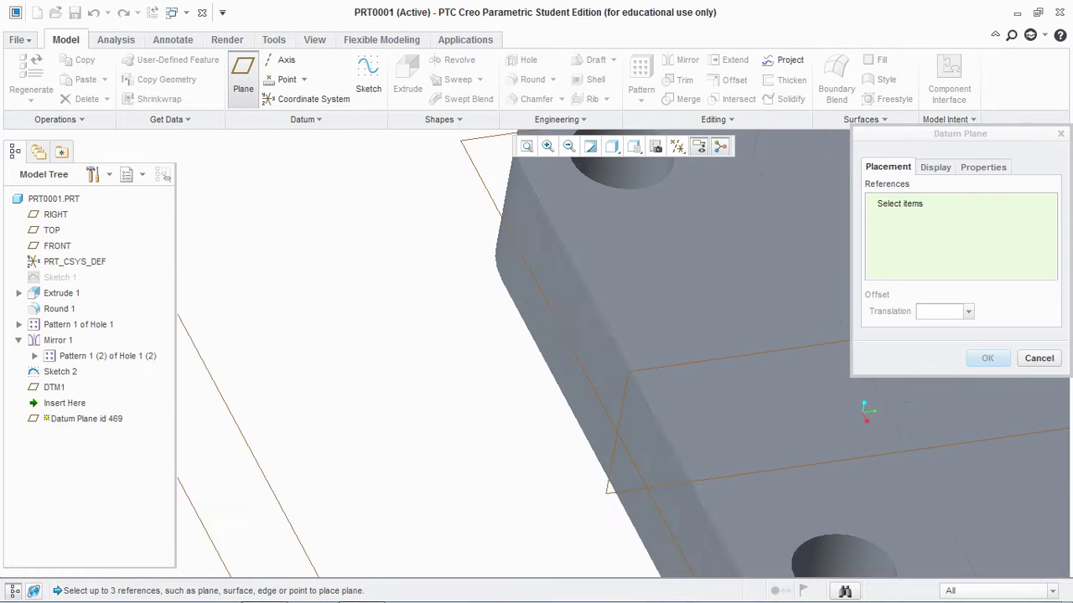
{"action": "left_click", "coordinate": [568, 260]}
{"action": "scroll", "coordinate": [419, 259], "scroll_direction": "down", "scroll_amount": 5}
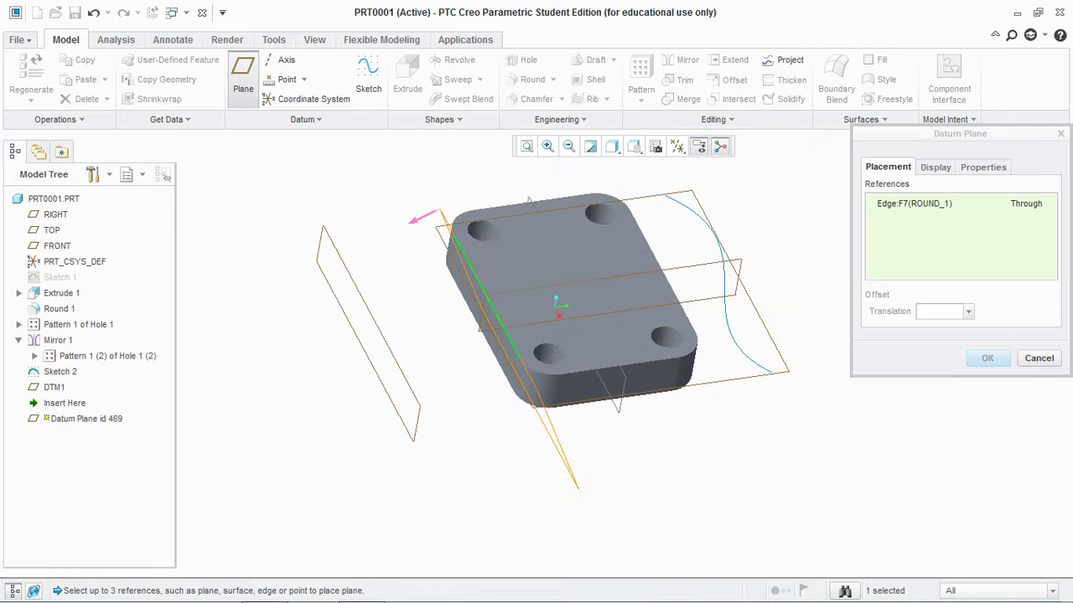
{"action": "left_click", "coordinate": [569, 281], "text": "ctrl"}
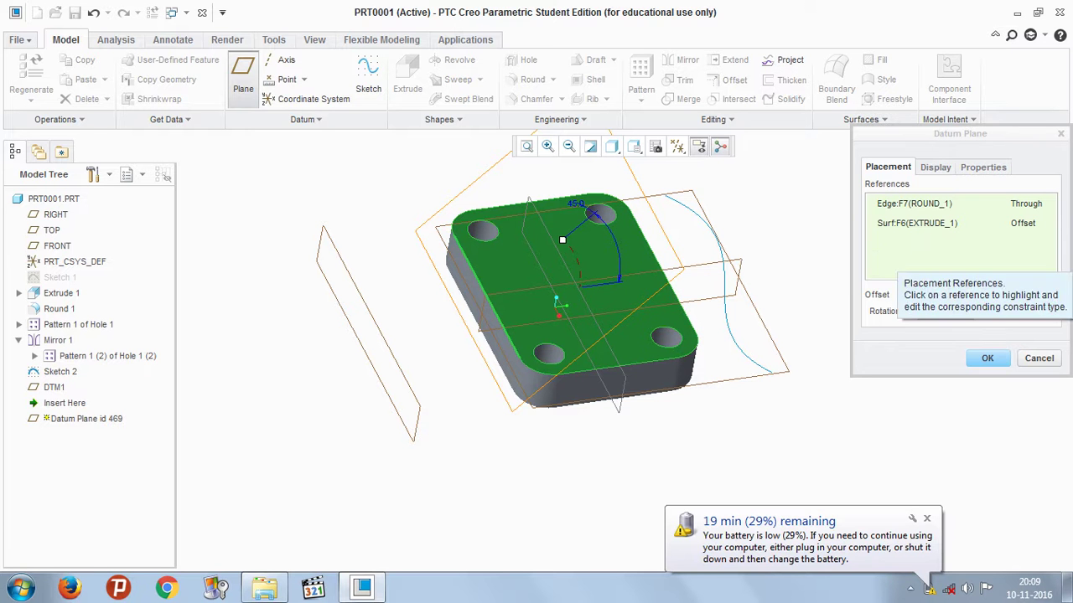
{"action": "left_click", "coordinate": [988, 359]}
{"action": "left_click", "coordinate": [838, 403]}
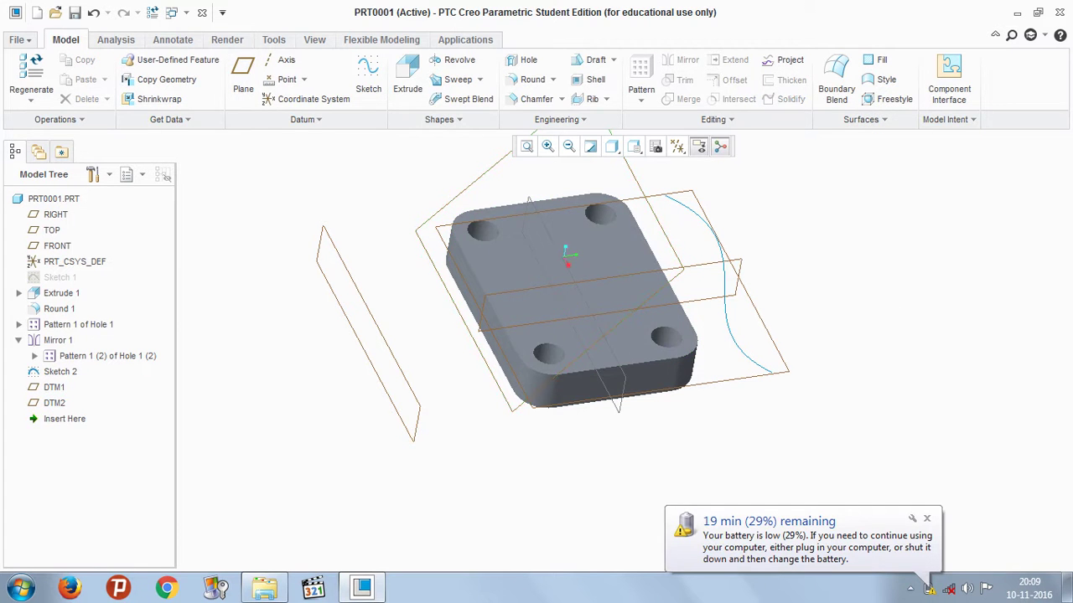
- Start a new datum plane referencing the cylindrical surfaces of two diagonally opposite holes in the plate
{"action": "middle_click_drag", "start_coordinate": [838, 402], "coordinate": [829, 344]}
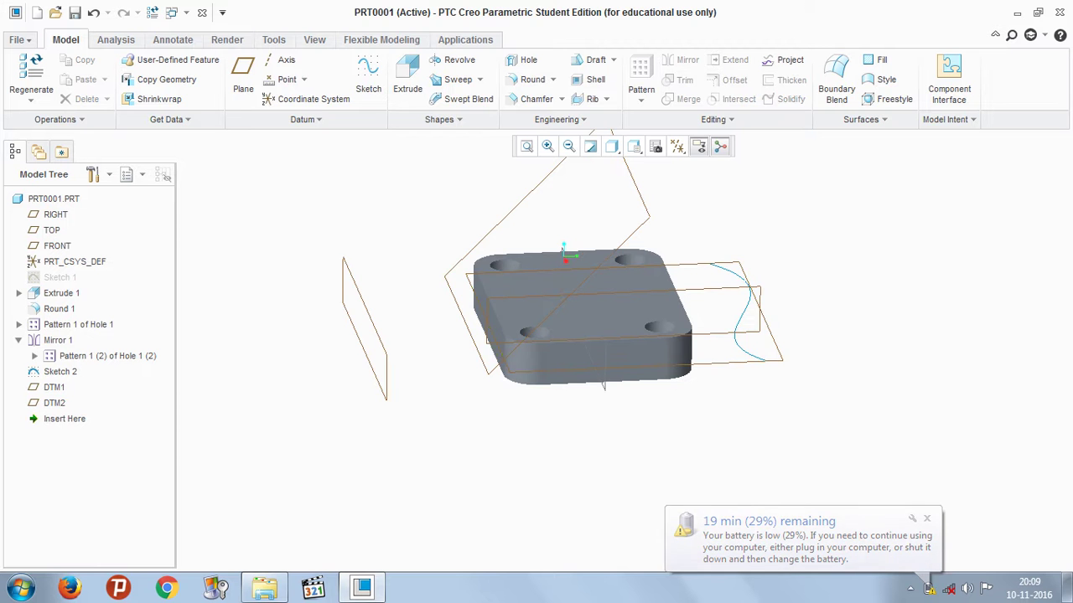
{"action": "middle_click_drag", "start_coordinate": [758, 348], "coordinate": [671, 313]}
{"action": "middle_click_drag", "start_coordinate": [563, 257], "coordinate": [565, 293]}
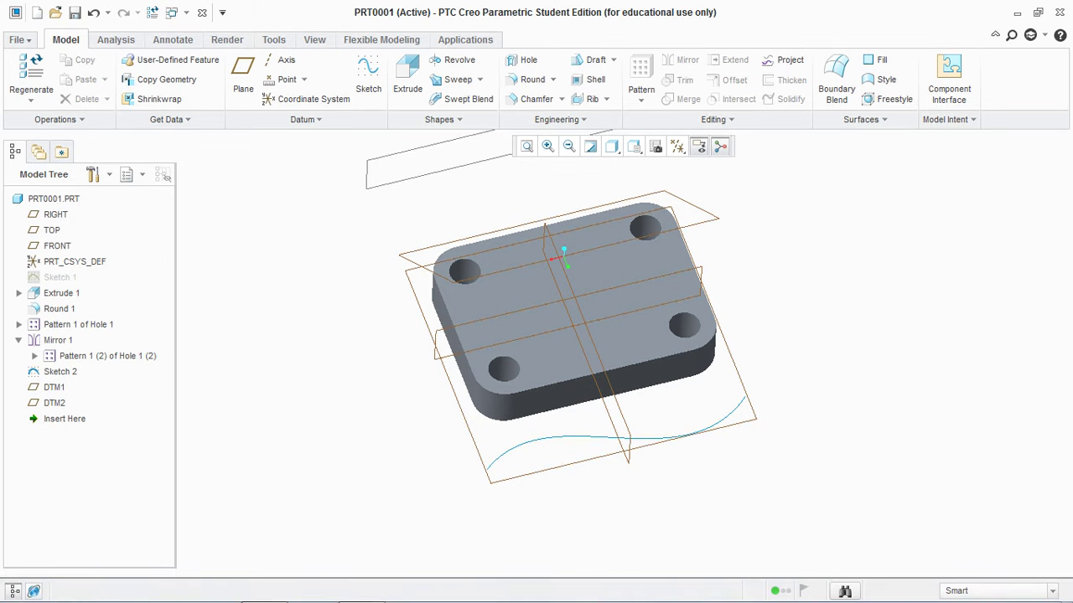
{"action": "left_click", "coordinate": [243, 75]}
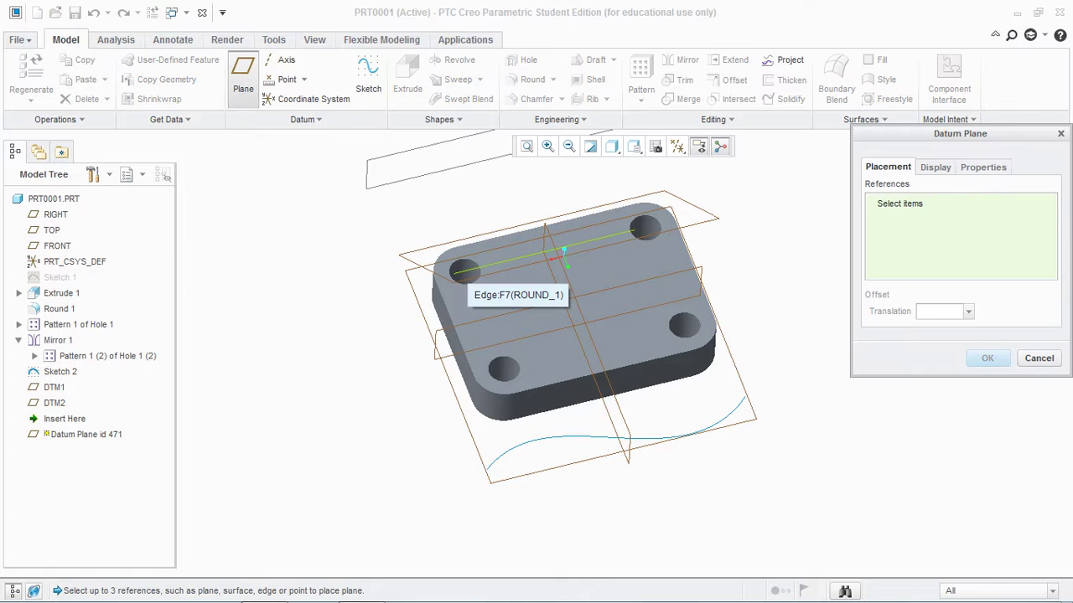
{"action": "scroll", "coordinate": [466, 269], "scroll_direction": "down", "scroll_amount": 5}
{"action": "scroll", "coordinate": [470, 268], "scroll_direction": "down", "scroll_amount": 8}
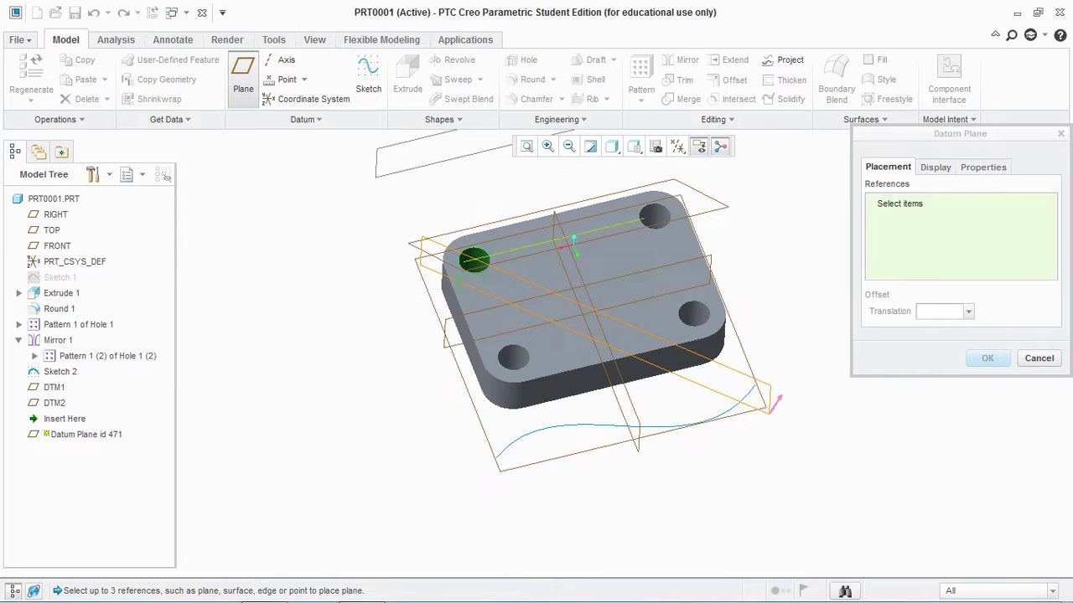
{"action": "left_click", "coordinate": [475, 261]}
{"action": "scroll", "coordinate": [694, 314], "scroll_direction": "up", "scroll_amount": 6}
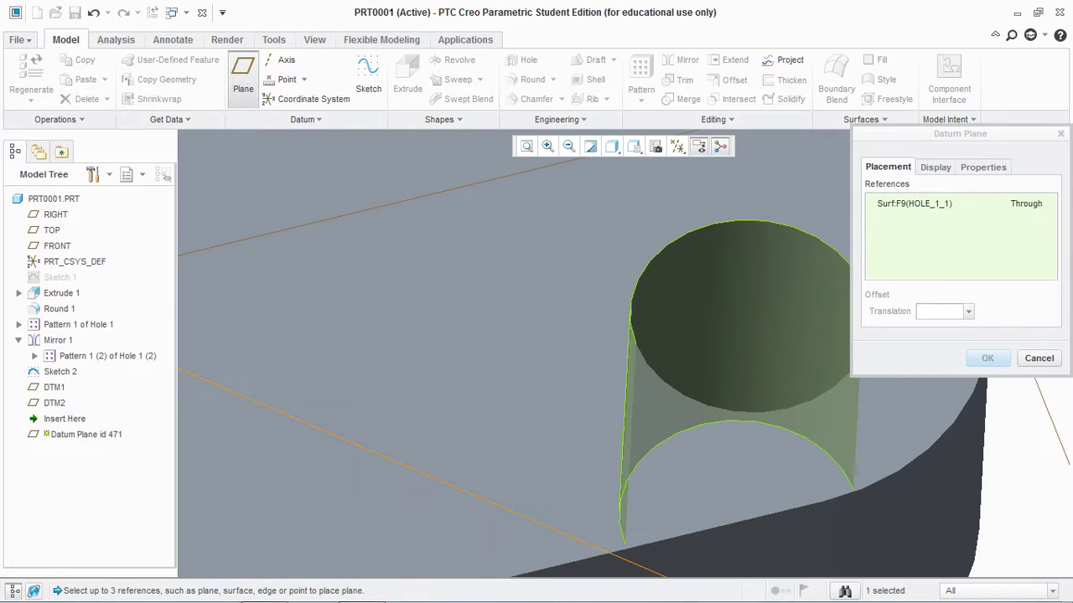
{"action": "left_click", "coordinate": [689, 306], "text": "ctrl"}
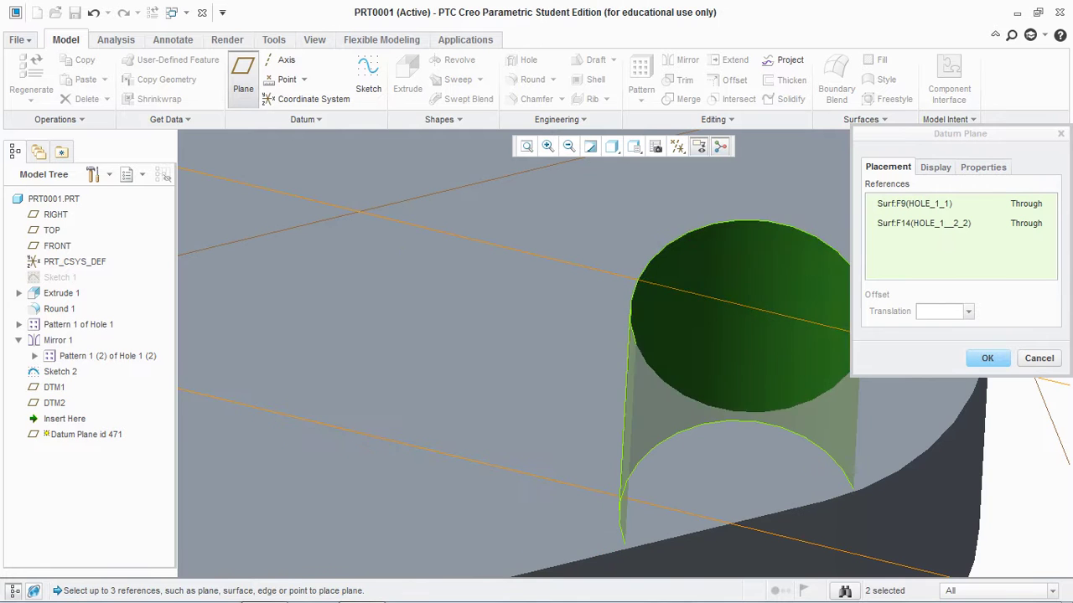
{"action": "scroll", "coordinate": [646, 259], "scroll_direction": "up", "scroll_amount": 4}
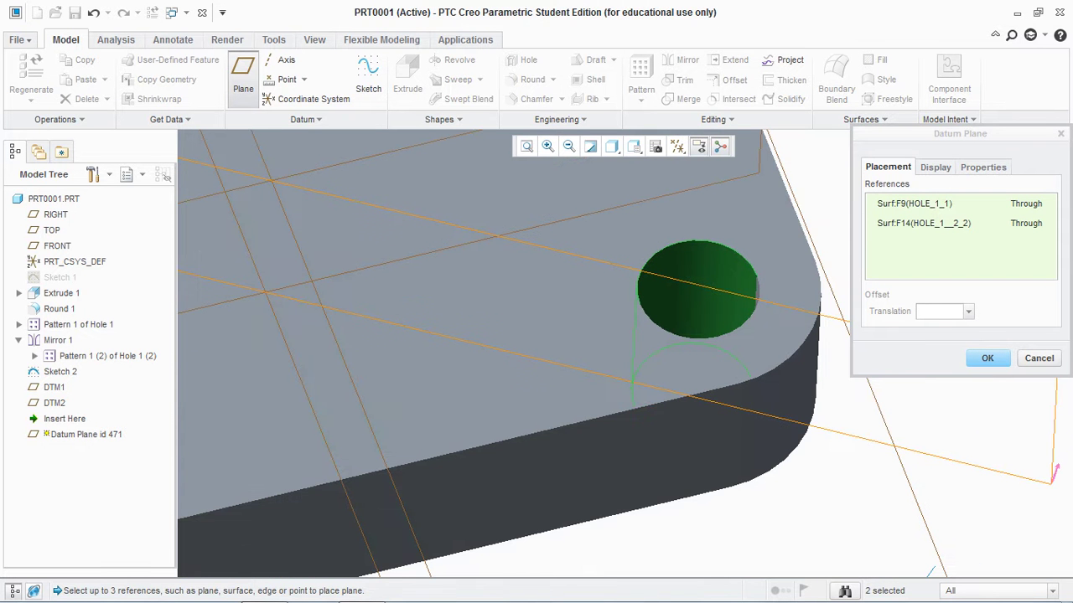
- Set both hole surface references to Tangent and create the datum plane
{"action": "left_click", "coordinate": [1027, 204]}
{"action": "left_click", "coordinate": [1050, 204]}
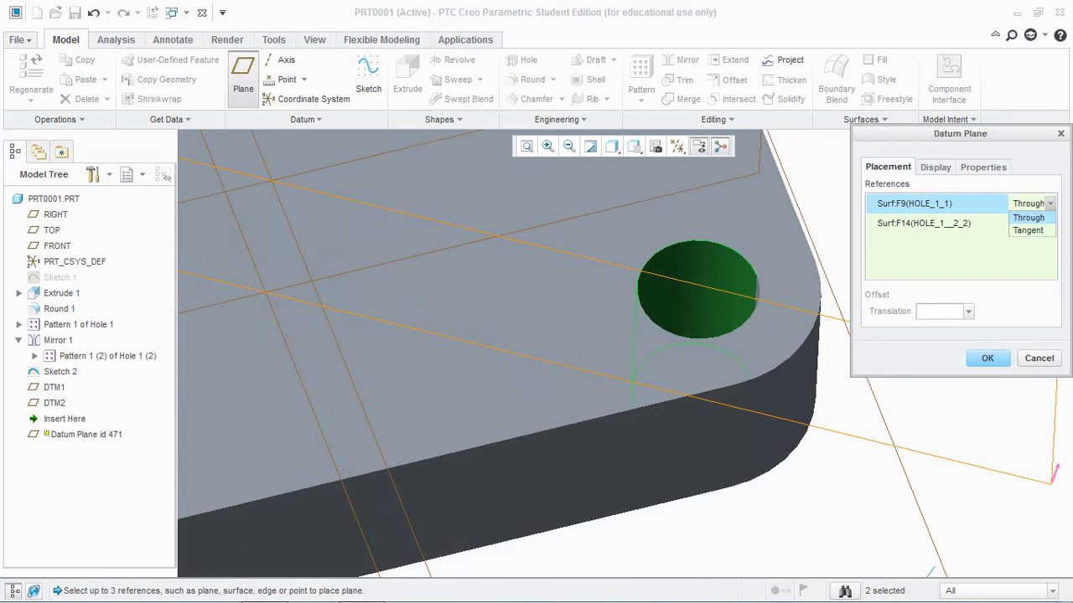
{"action": "left_click", "coordinate": [1031, 231]}
{"action": "left_click", "coordinate": [1026, 222]}
{"action": "left_click", "coordinate": [1026, 223]}
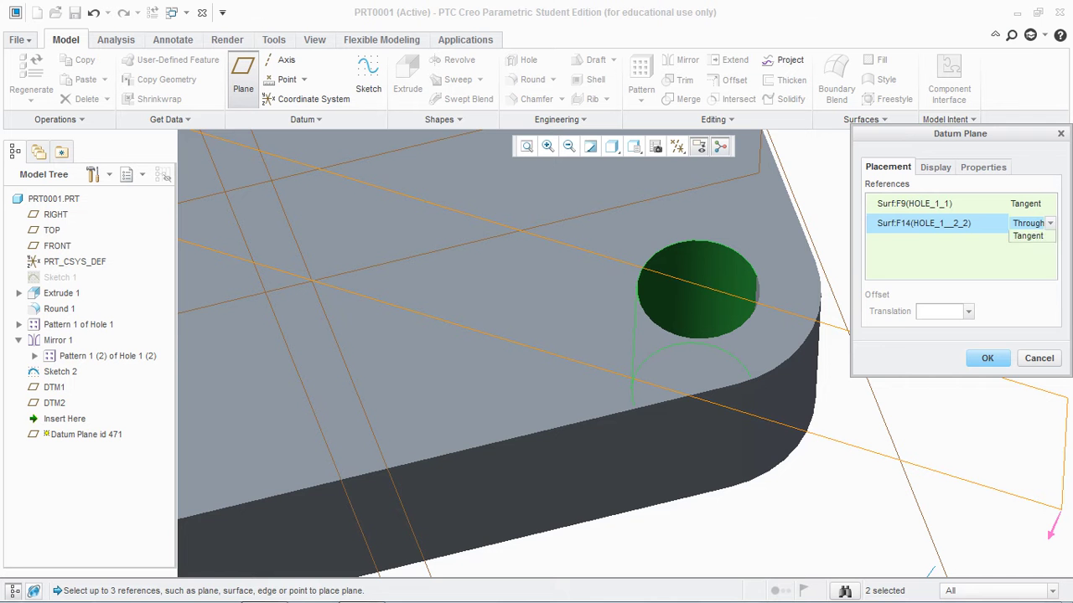
{"action": "left_click", "coordinate": [1026, 235]}
{"action": "scroll", "coordinate": [829, 295], "scroll_direction": "up", "scroll_amount": 5}
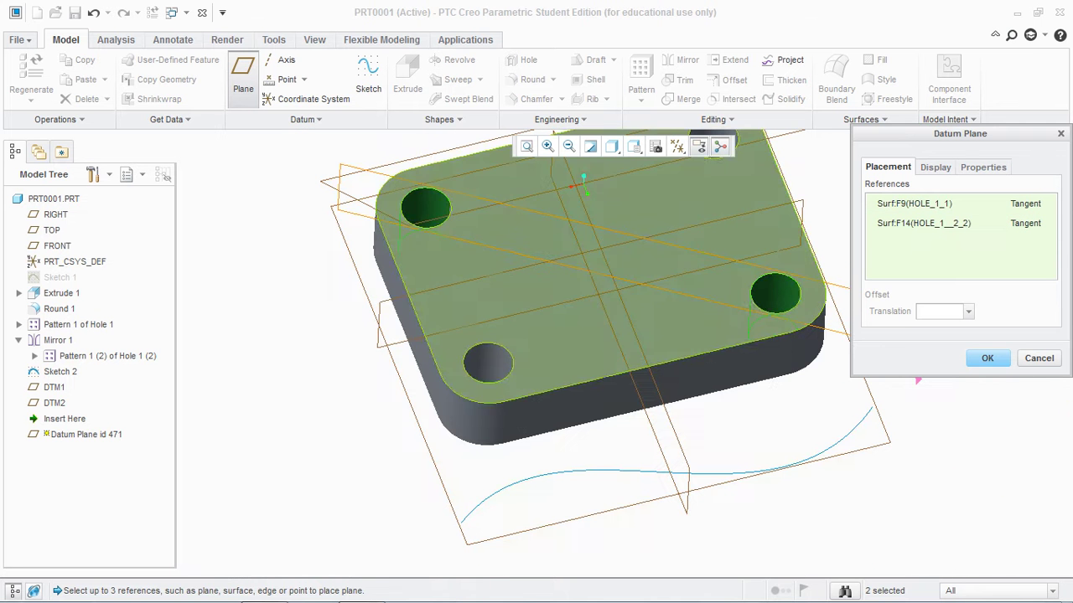
{"action": "left_click", "coordinate": [987, 358]}
{"action": "left_click", "coordinate": [987, 358]}
- Turn off the display of all datum features so only the plate and curve are shown
{"action": "middle_click_drag", "start_coordinate": [987, 358], "coordinate": [881, 365]}
{"action": "scroll", "coordinate": [881, 365], "scroll_direction": "up", "scroll_amount": 4}
{"action": "middle_click_drag", "start_coordinate": [840, 298], "coordinate": [865, 279]}
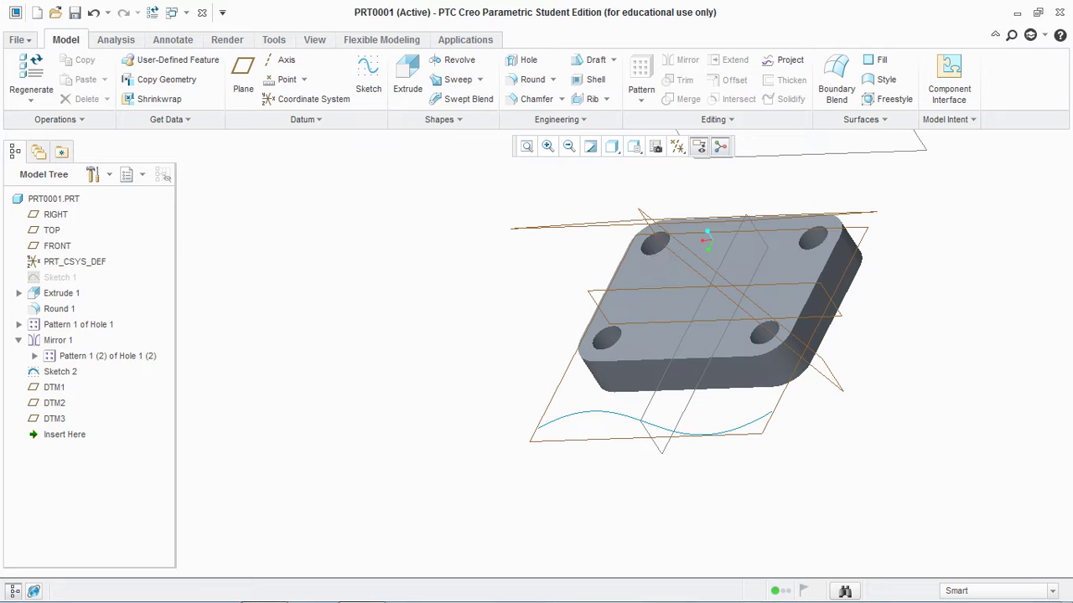
{"action": "middle_click_drag", "start_coordinate": [849, 368], "coordinate": [883, 361]}
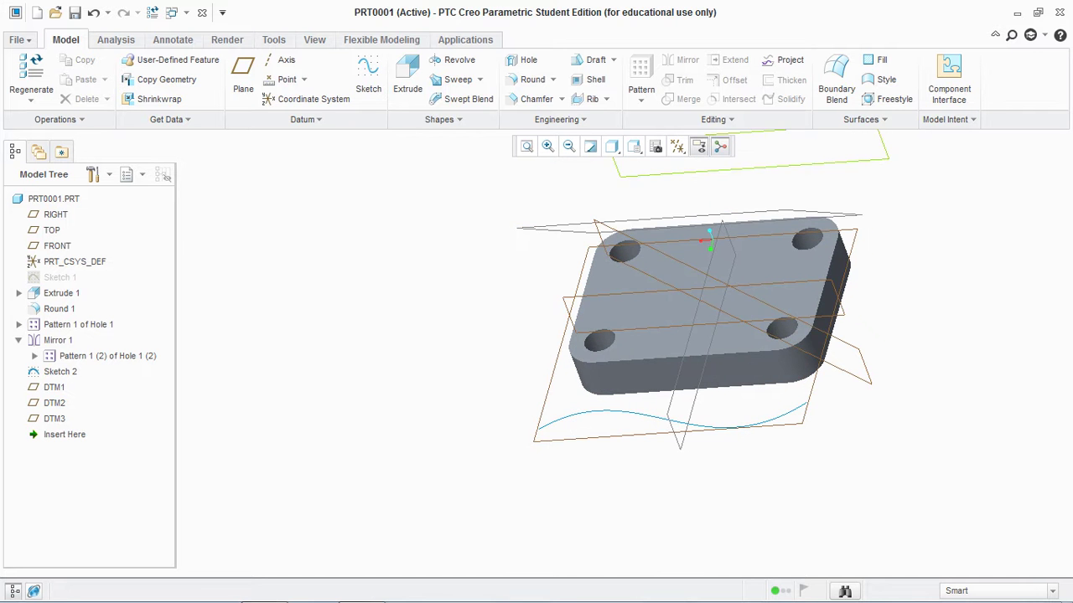
{"action": "left_click", "coordinate": [677, 147]}
{"action": "left_click", "coordinate": [677, 166]}
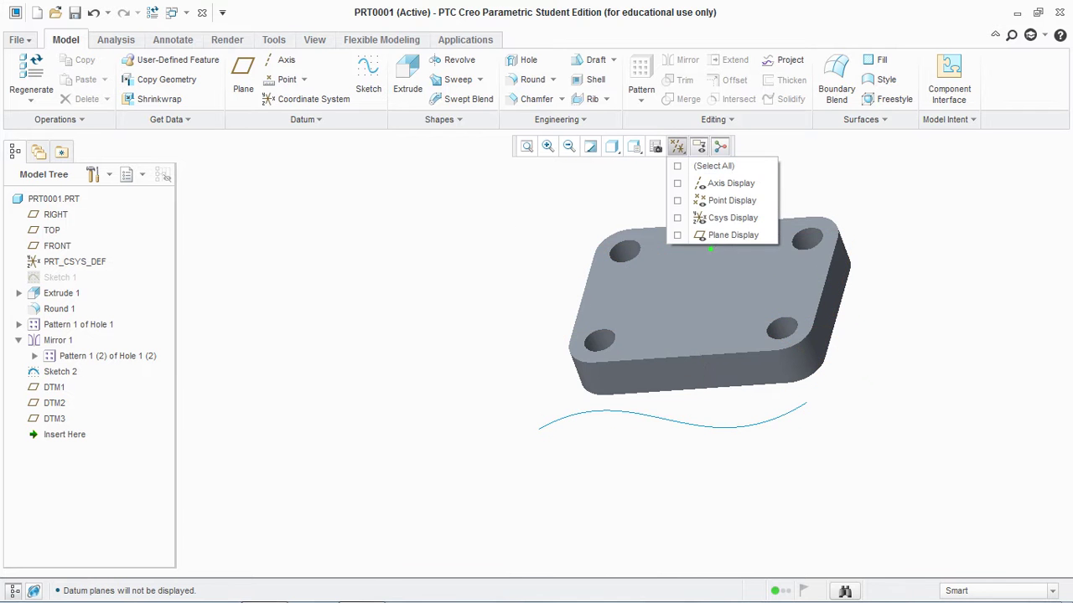
{"action": "left_click", "coordinate": [864, 293]}
{"action": "middle_click_drag", "start_coordinate": [864, 293], "coordinate": [780, 318]}
{"action": "middle_click_drag", "start_coordinate": [402, 272], "coordinate": [364, 389]}
{"action": "scroll", "coordinate": [364, 389], "scroll_direction": "up", "scroll_amount": 2}
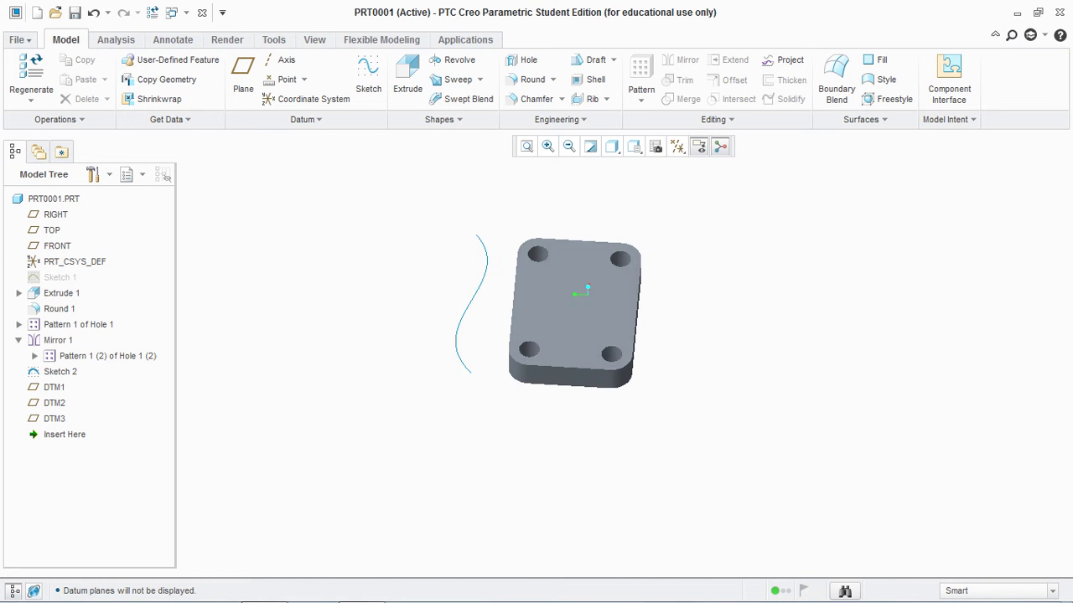
- Create a datum plane through the lower endpoint of the S-shaped sketched curve, with the curve itself set as a Normal reference
{"action": "scroll", "coordinate": [383, 351], "scroll_direction": "down", "scroll_amount": 2}
{"action": "scroll", "coordinate": [383, 351], "scroll_direction": "up", "scroll_amount": 1}
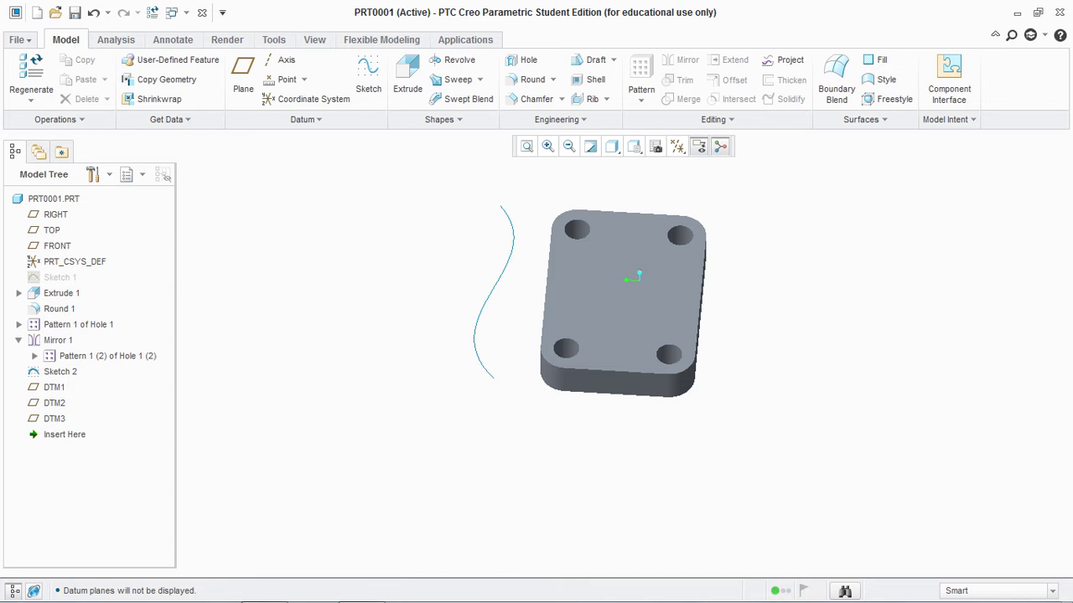
{"action": "left_click", "coordinate": [243, 79]}
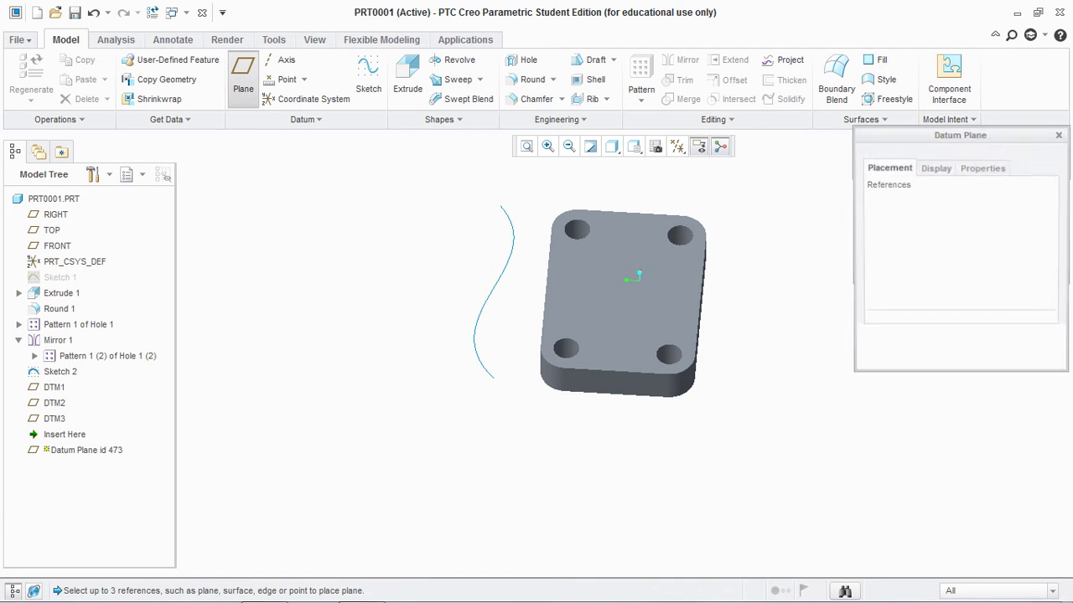
{"action": "scroll", "coordinate": [501, 380], "scroll_direction": "down", "scroll_amount": 5}
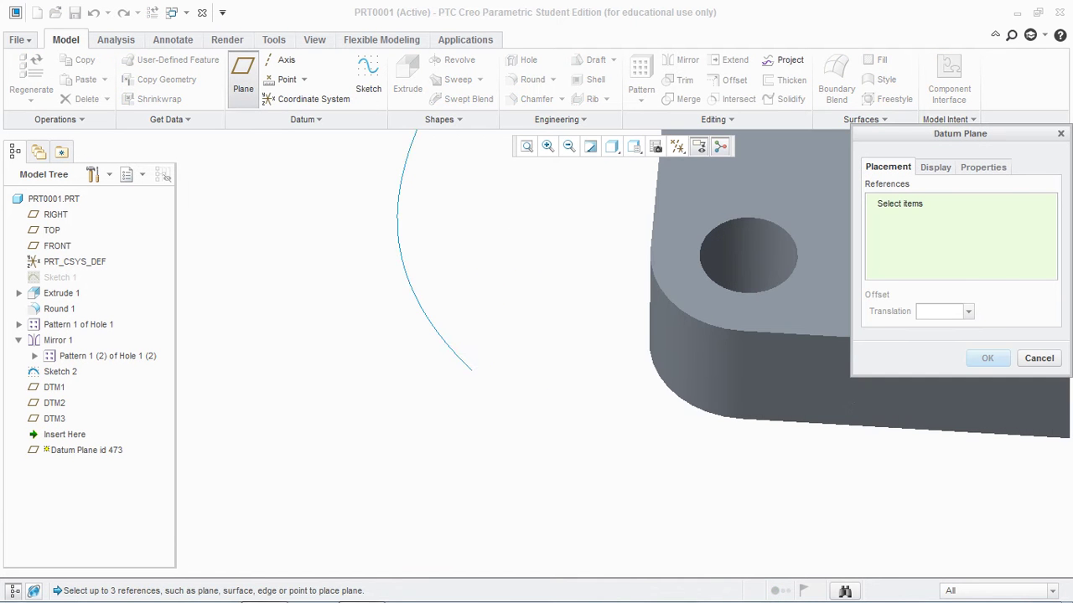
{"action": "left_click", "coordinate": [471, 370]}
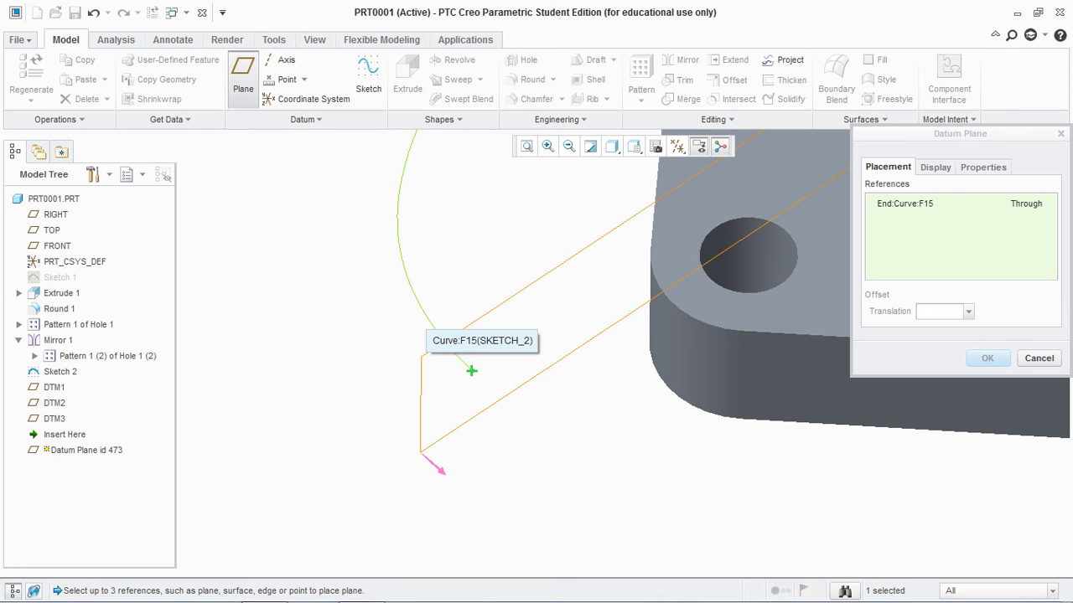
{"action": "left_click", "coordinate": [432, 329], "text": "ctrl"}
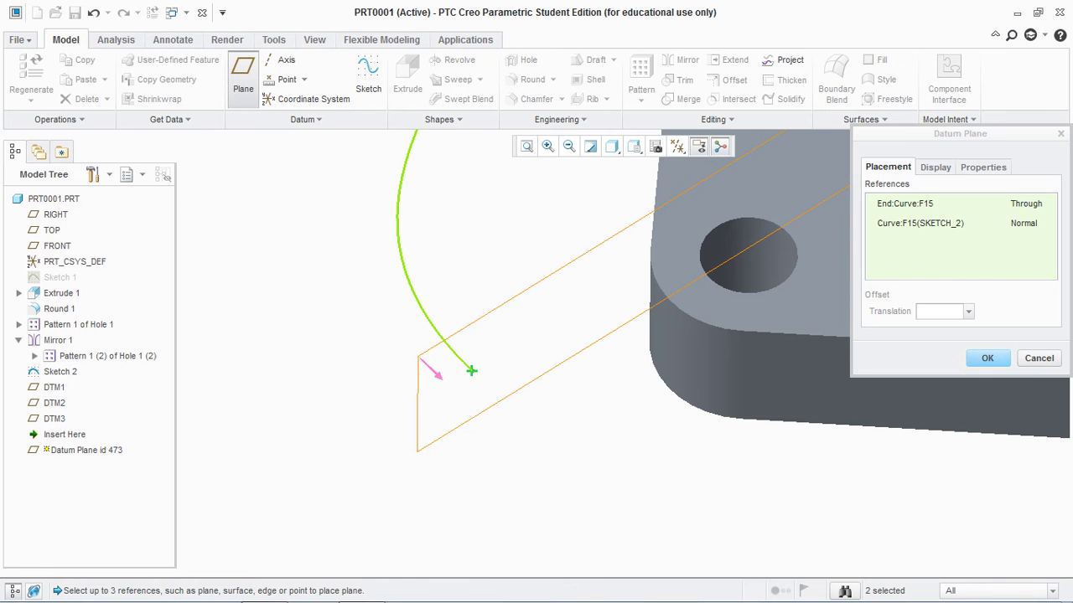
{"action": "left_click", "coordinate": [988, 358]}
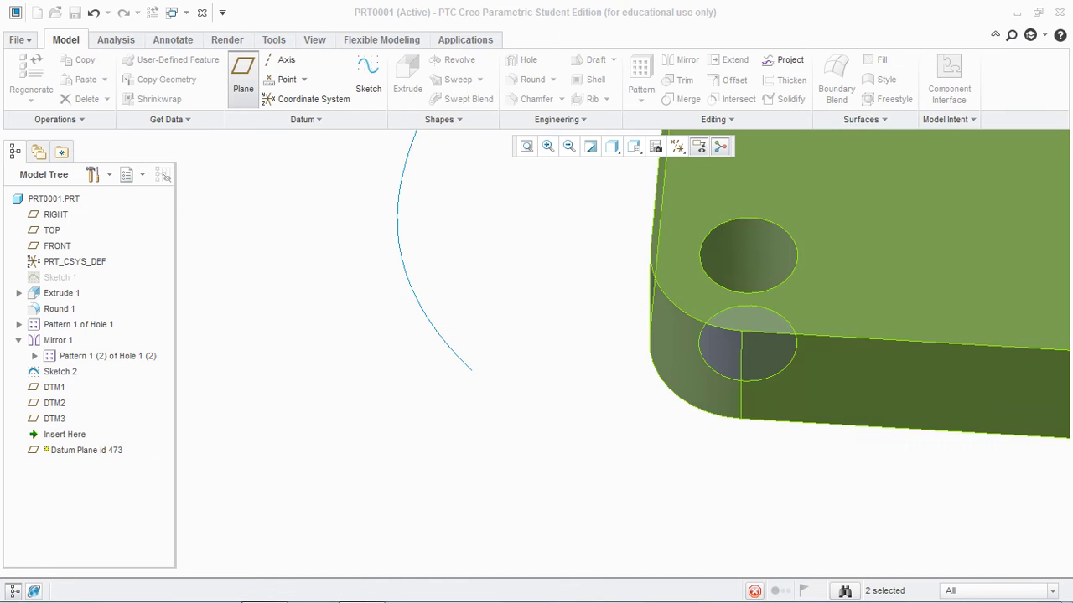
- Turn on the display of all datum features and show the whole plate and curve with their datum planes
{"action": "left_click", "coordinate": [677, 147]}
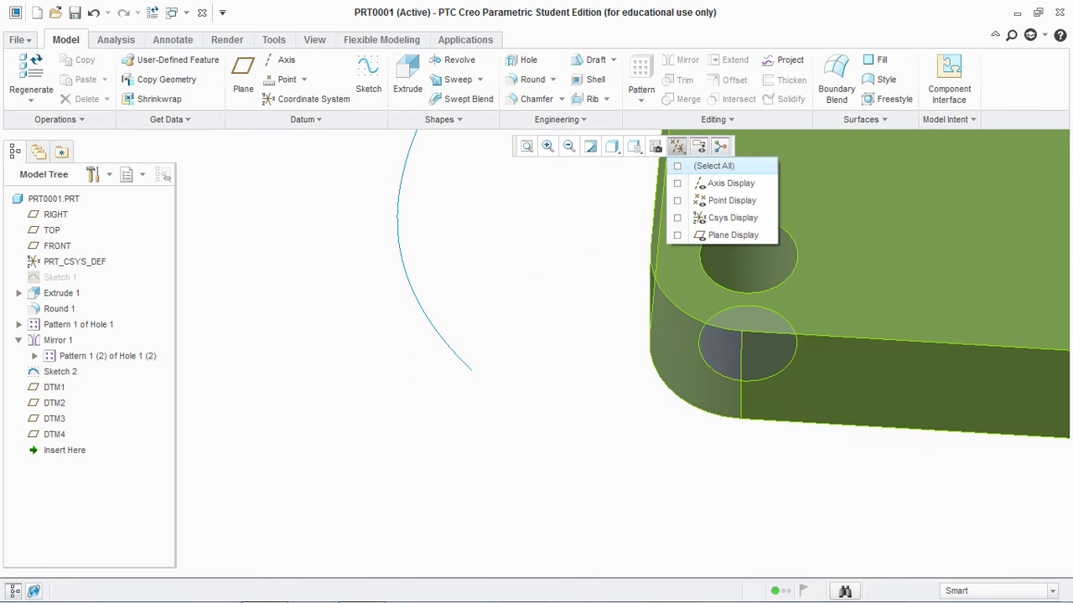
{"action": "left_click", "coordinate": [677, 234]}
{"action": "left_click", "coordinate": [311, 364]}
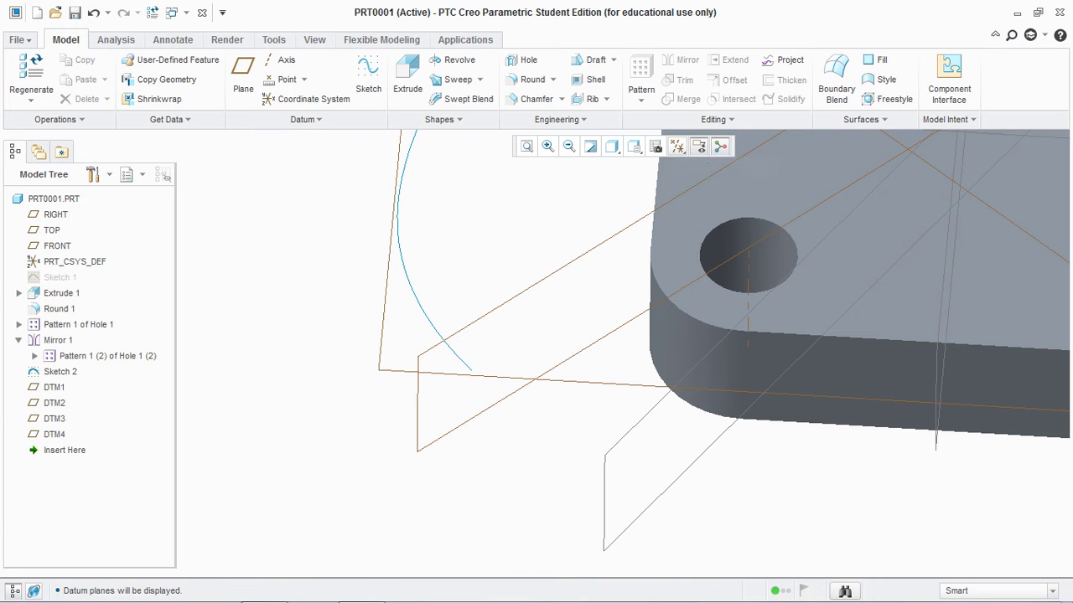
{"action": "scroll", "coordinate": [311, 363], "scroll_direction": "up", "scroll_amount": 4}
{"action": "mouse_move", "coordinate": [310, 364]}
{"action": "middle_mouse_down"}
{"action": "mouse_move", "coordinate": [273, 280]}
{"action": "mouse_move", "coordinate": [323, 360]}
{"action": "middle_mouse_up"}
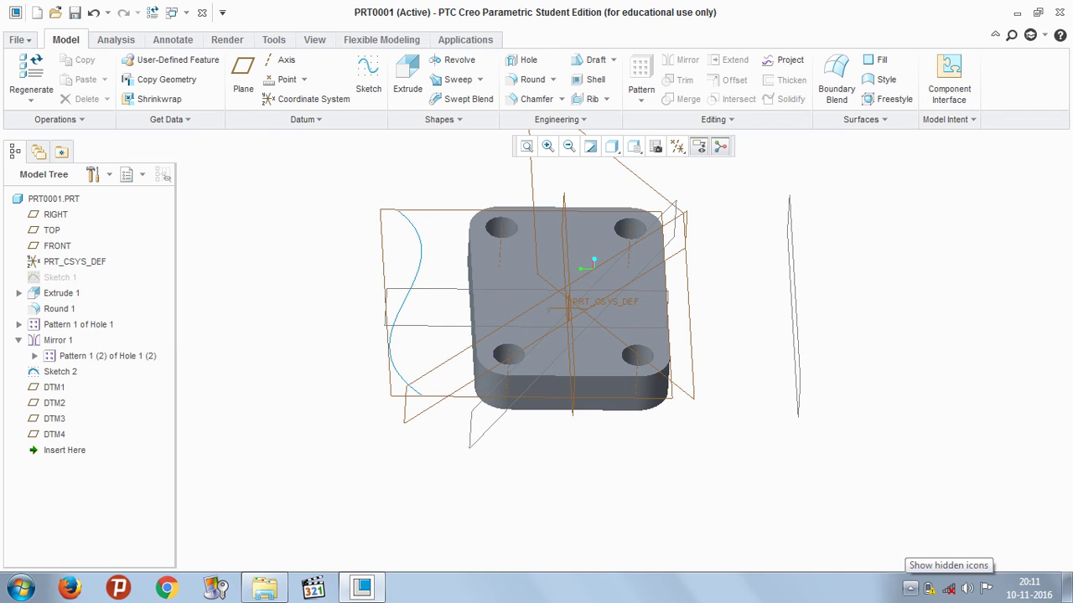
{"action": "left_click", "coordinate": [910, 588]}
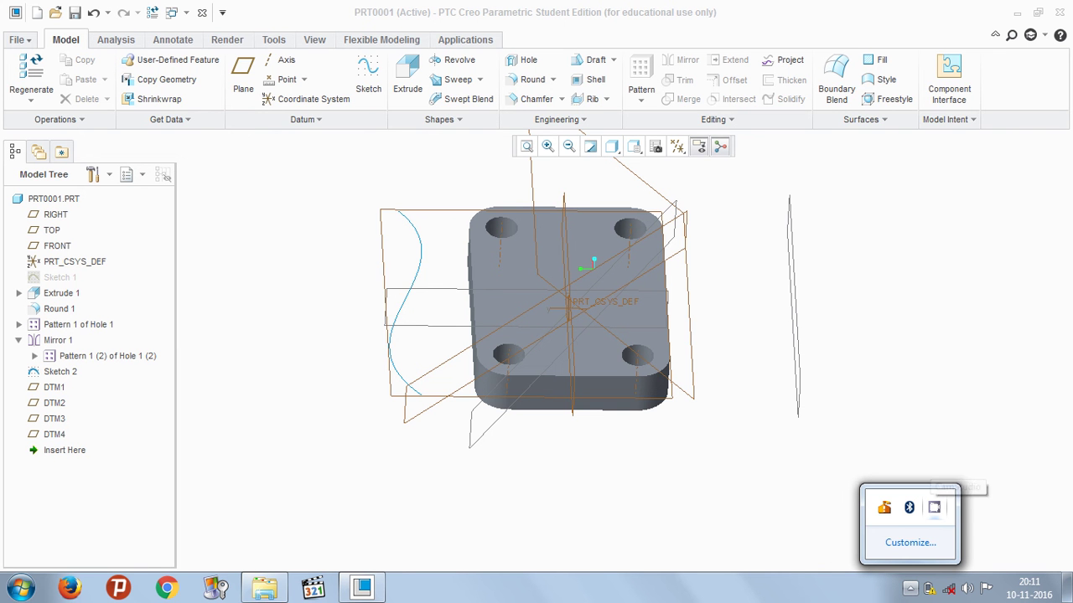